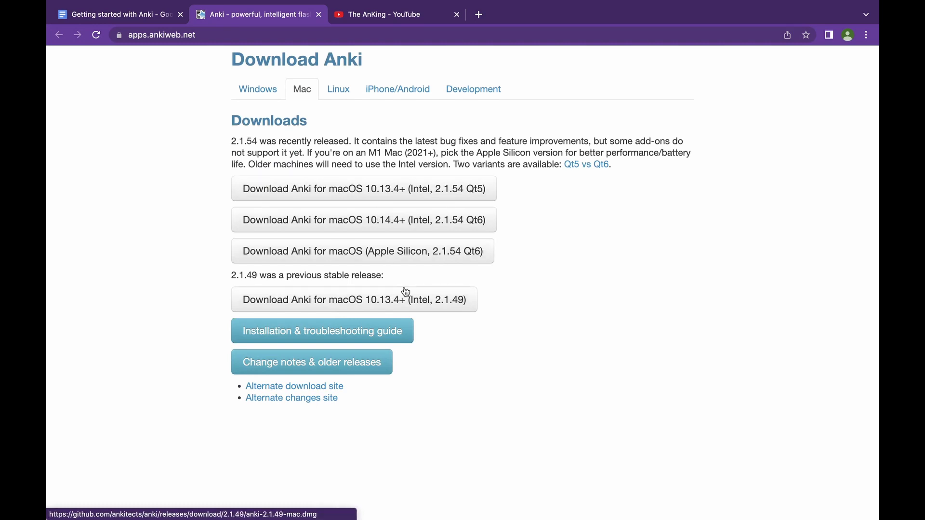
- Open the AnkiWeb account sign-up page through the ankiweb.net/about link in the Getting started with Anki document
key("ctrl+shift+Tab")
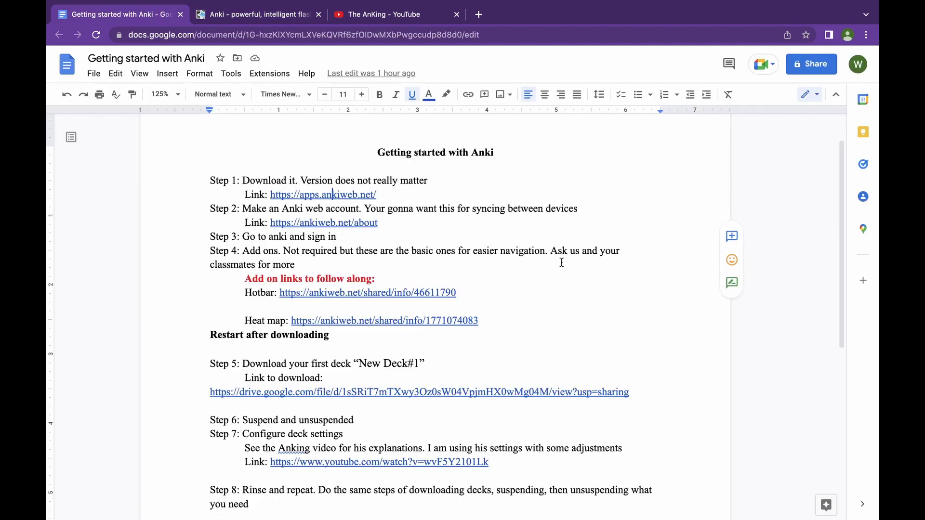
mouse_move(360, 223)
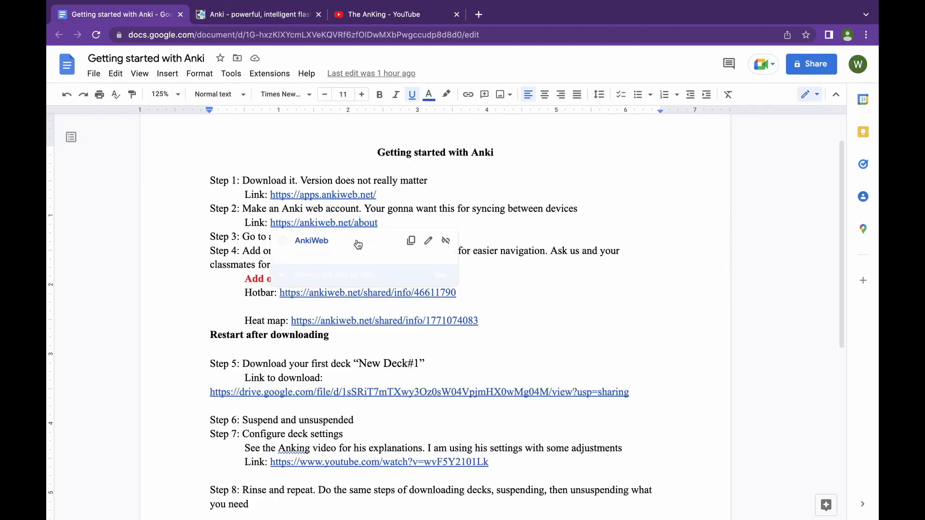
left_click(357, 242)
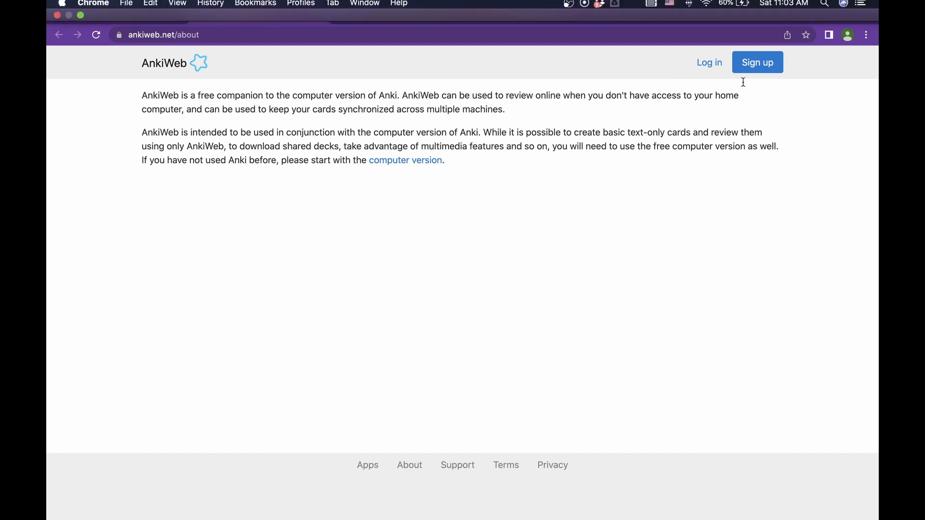
left_click(753, 67)
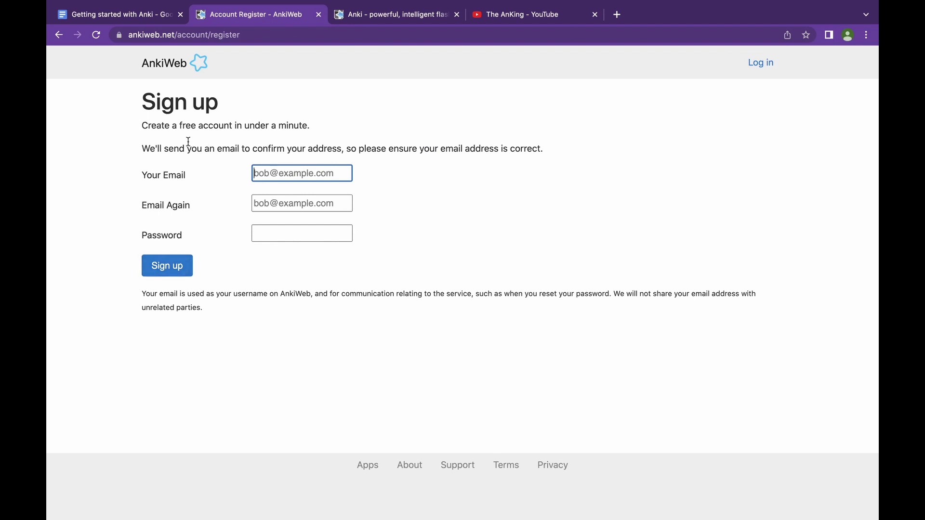
- Return to the guide document, switch to Anki and try to sync the collection
left_click(114, 17)
scroll(175, 285, "down", 2)
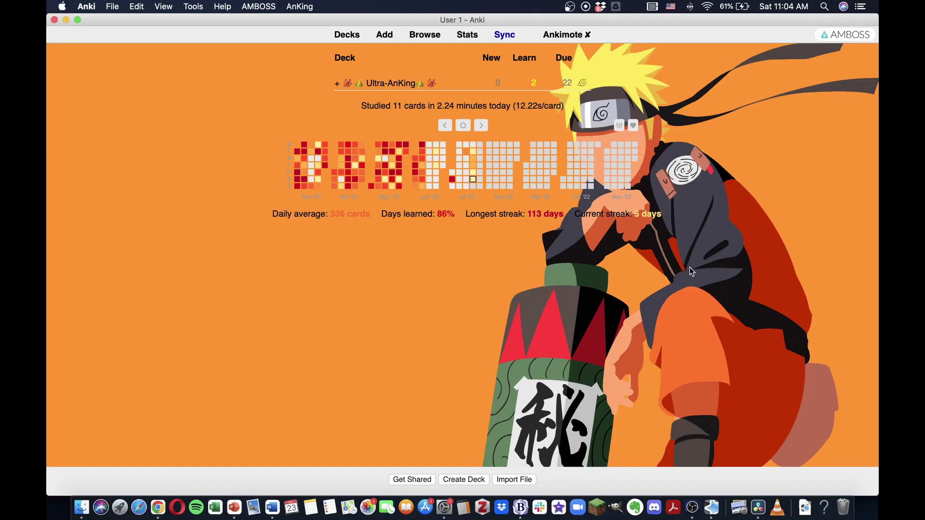
left_click(506, 39)
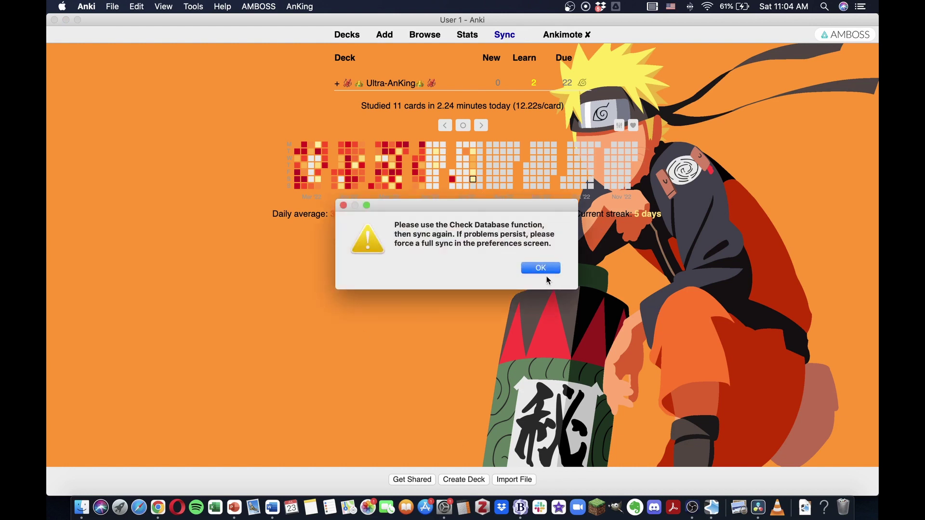
left_click(546, 267)
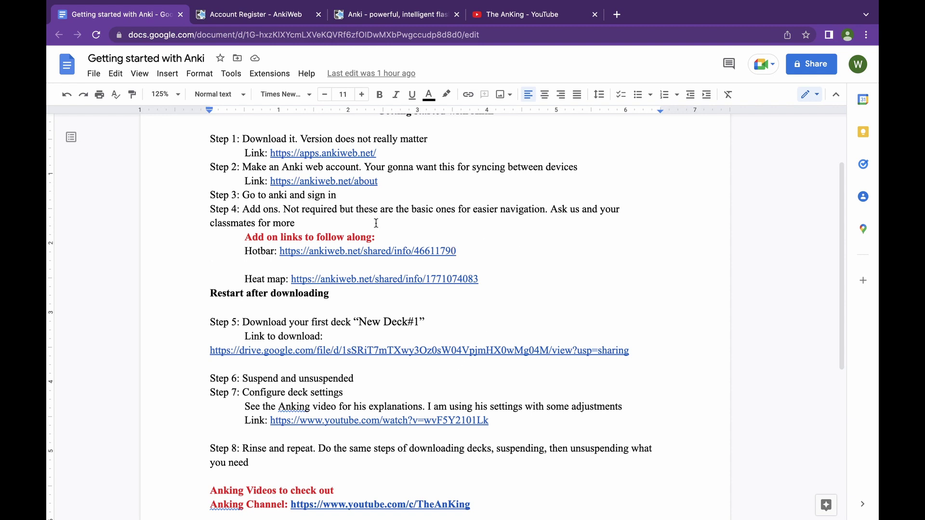
- From the guide document's add-on links, open the Hotbar and Heat map pages and copy the Fastbar code 46611790
left_click(369, 252)
left_click(380, 269)
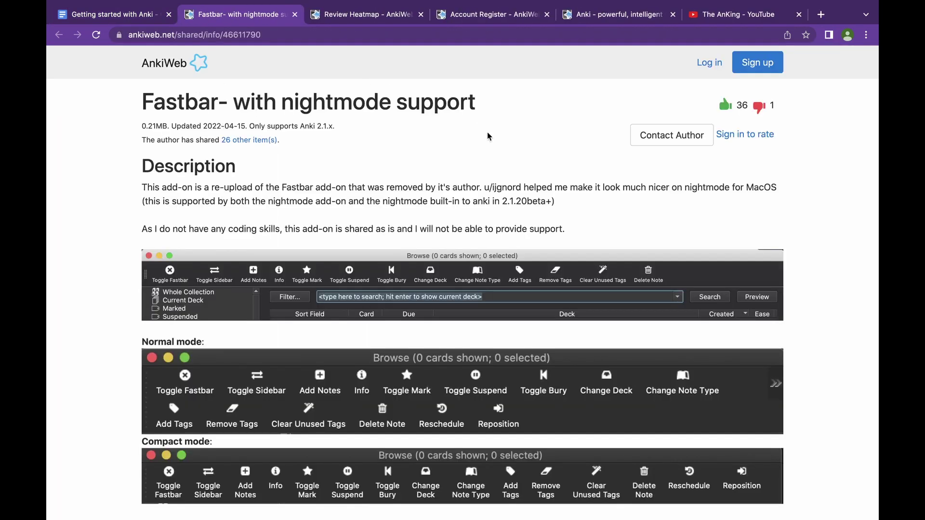
scroll(426, 190, "down", 20)
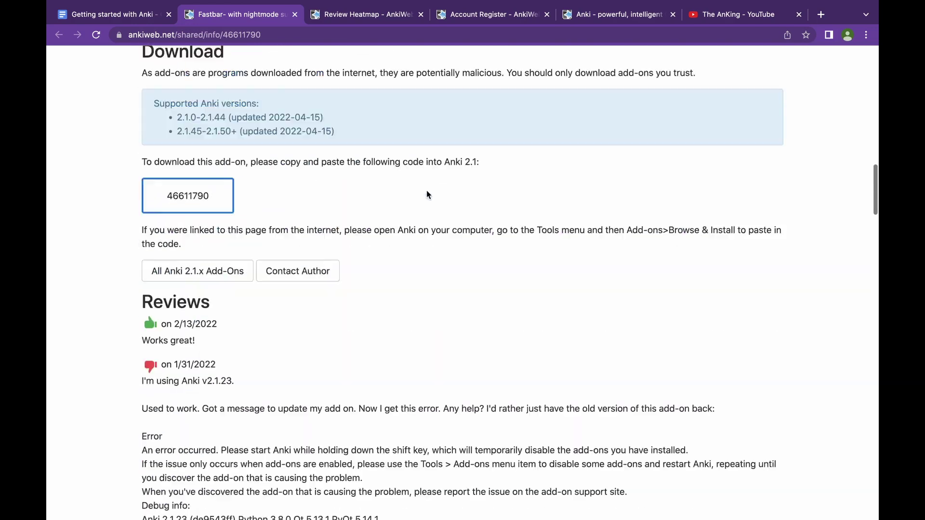
scroll(427, 192, "down", 2)
left_click_drag(165, 169, 210, 177)
key("super+c")
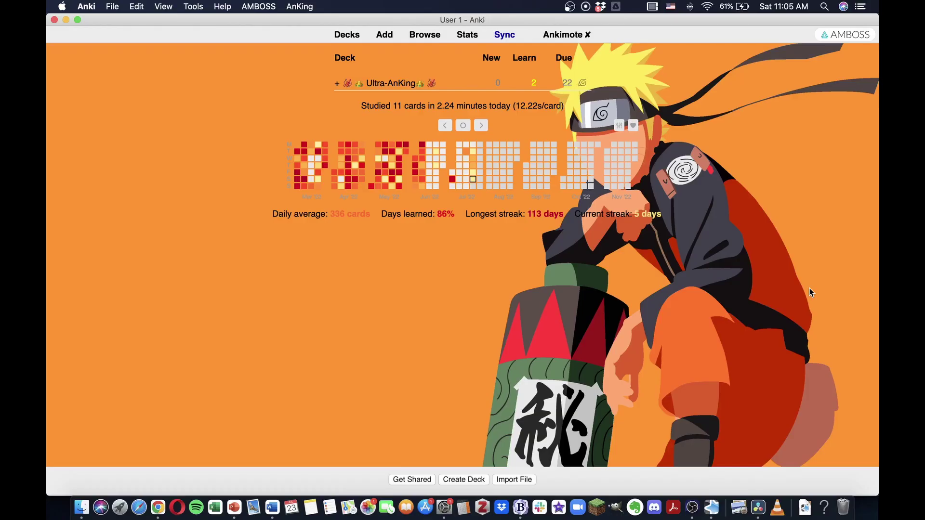
- Enter the copied Fastbar code in Anki's add-on installer, cancelling without installing
left_click(193, 6)
left_click(211, 89)
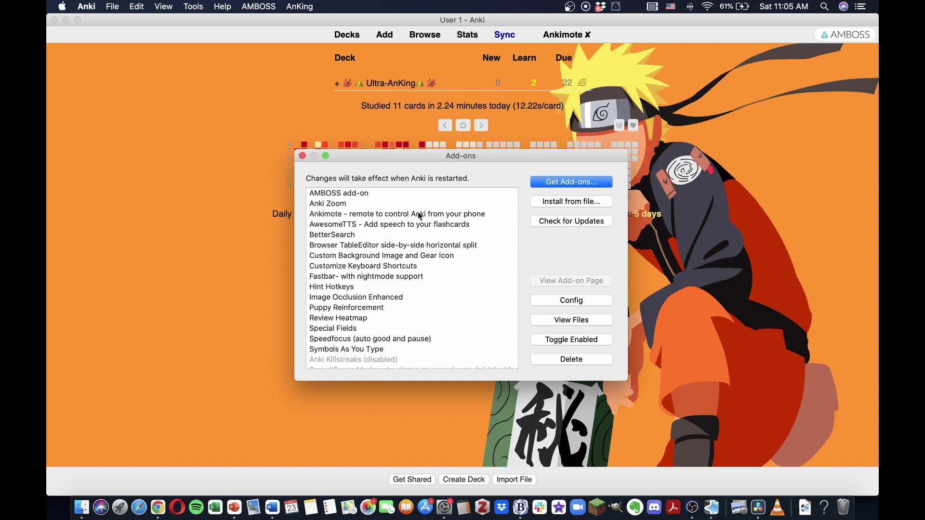
left_click(568, 181)
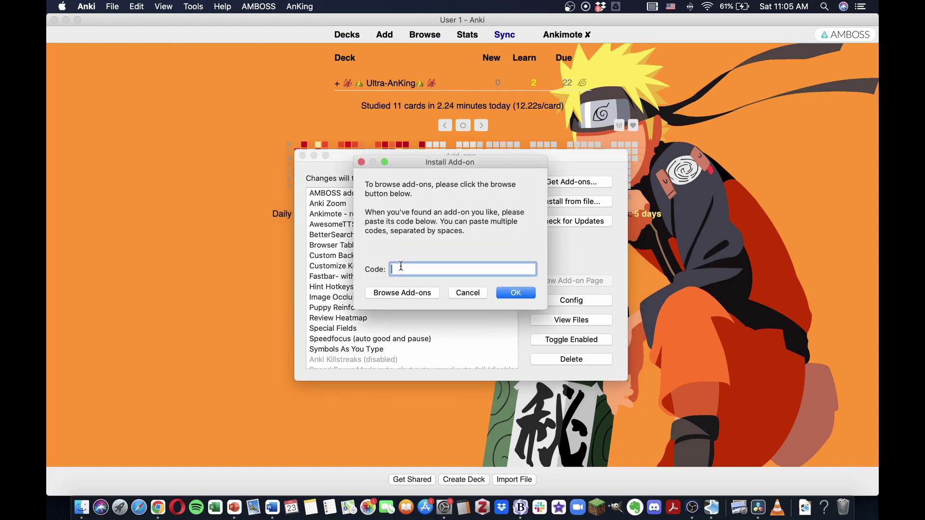
key("super+v")
left_click(466, 292)
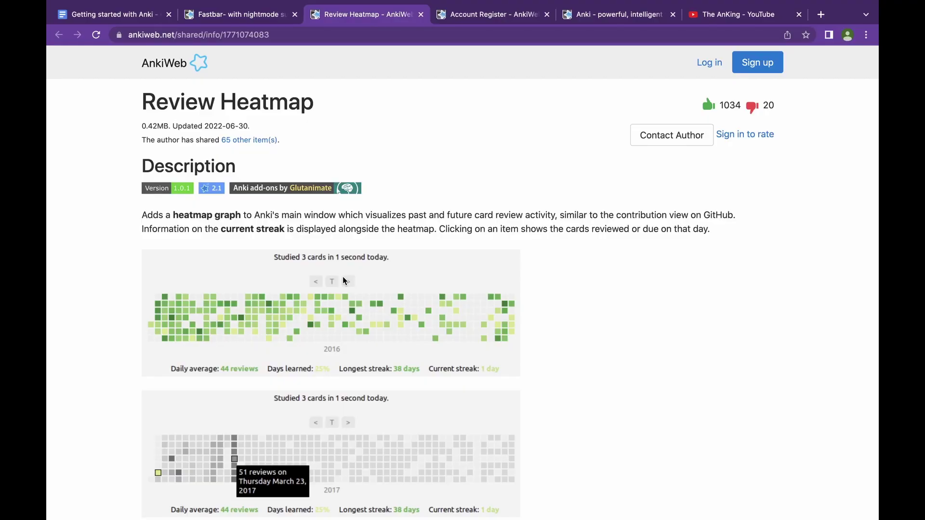
scroll(340, 283, "down", 2)
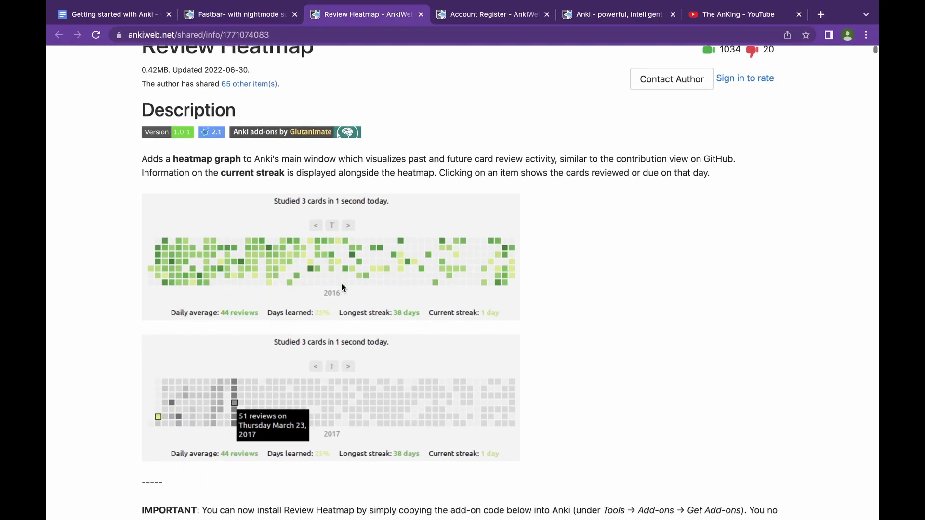
scroll(342, 285, "down", 20)
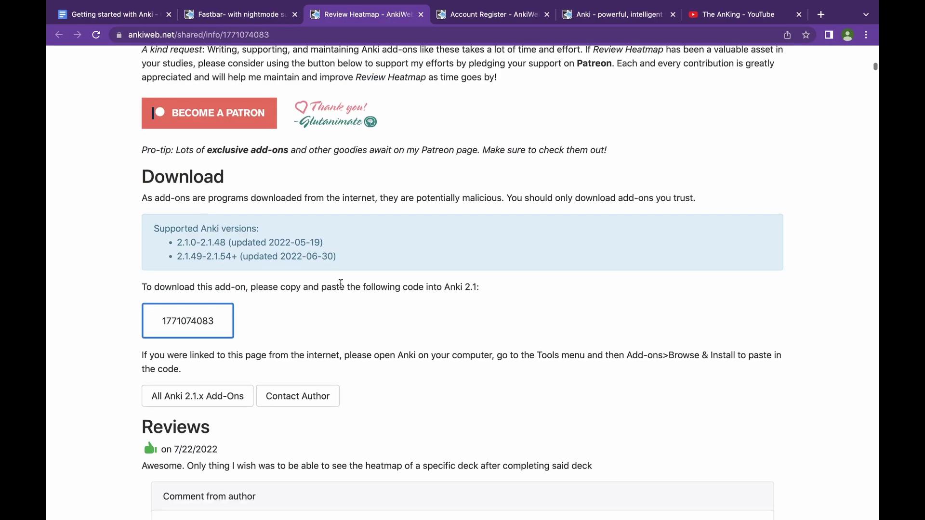
scroll(340, 285, "down", 1)
left_click_drag(161, 289, 216, 290)
key("super+c")
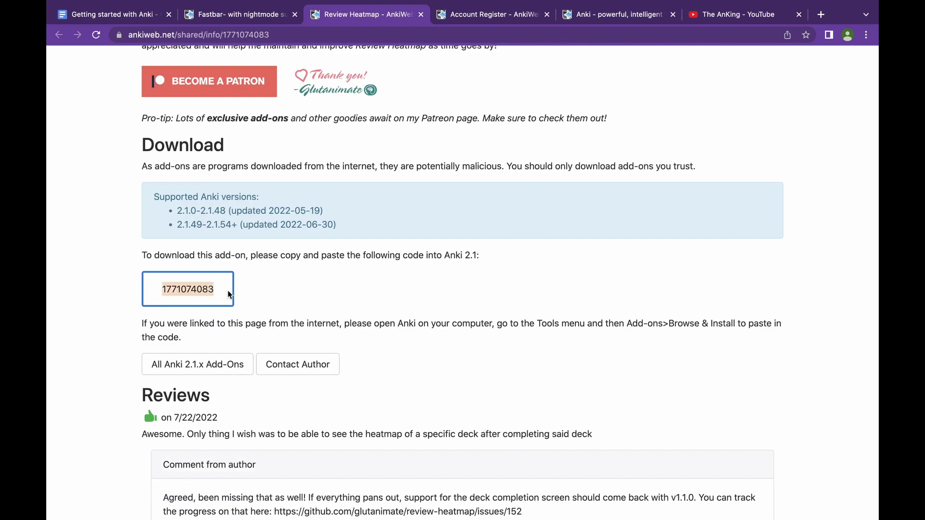
key("super+Tab")
left_click(194, 6)
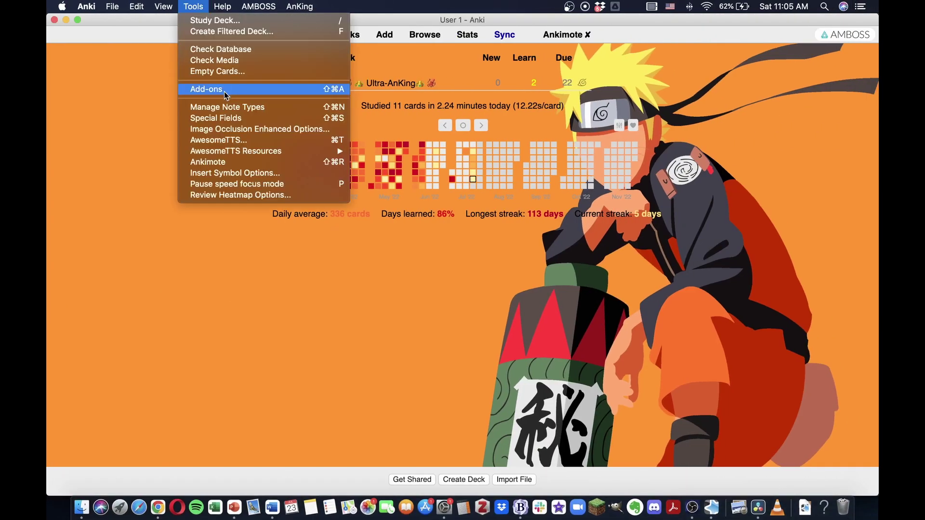
left_click(222, 91)
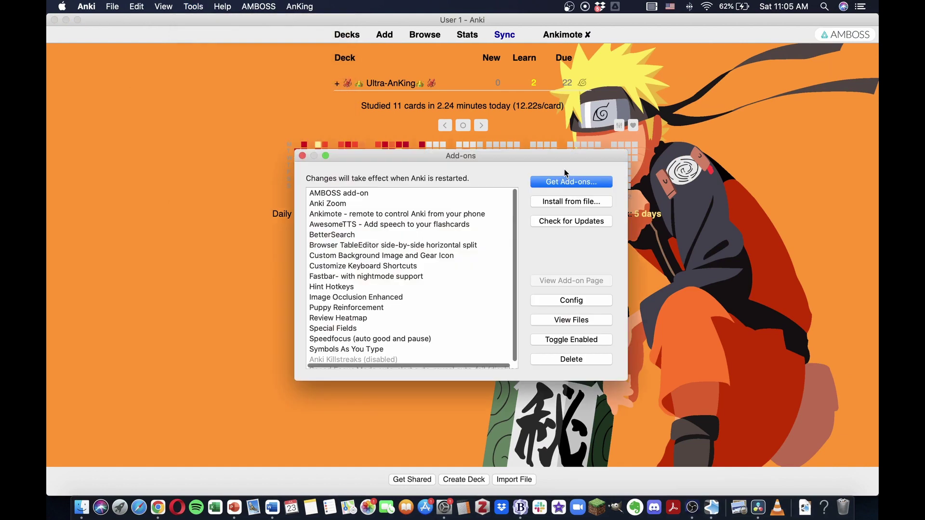
left_click(565, 184)
key("super+v")
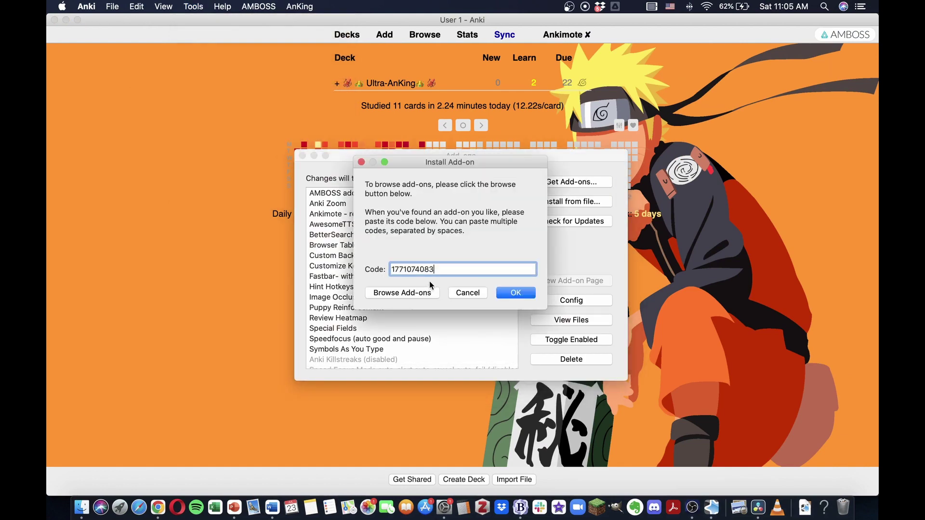
left_click(466, 290)
left_click(302, 155)
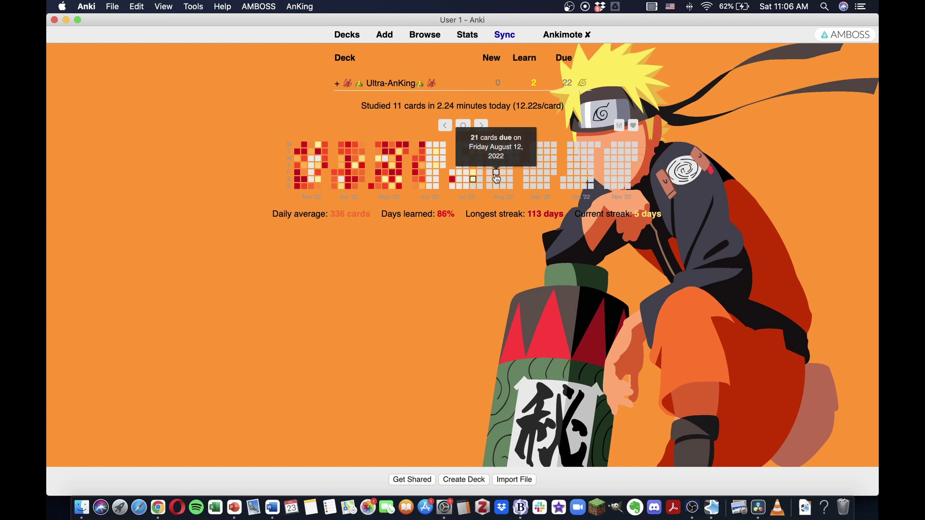
- Open the card browser in Anki, and open the New Deck#1.apkg download page from the guide document
left_click(424, 35)
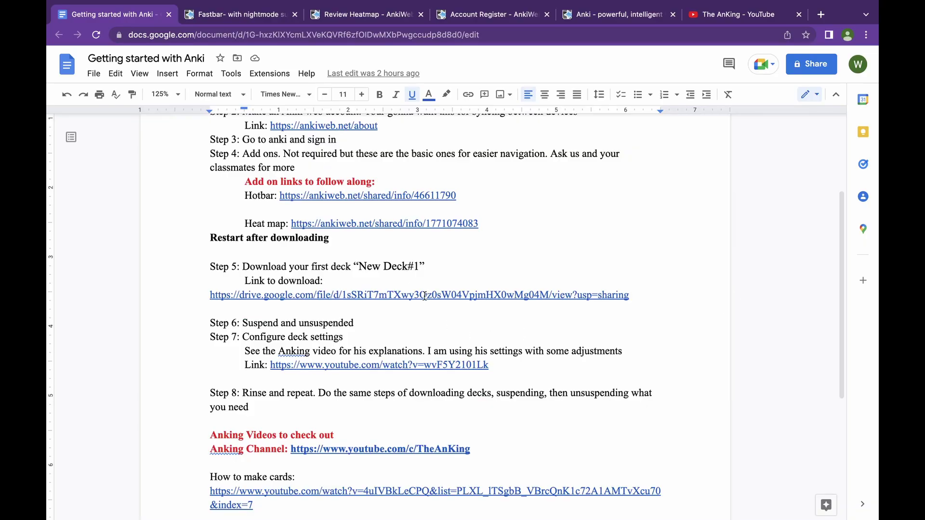
mouse_move(423, 295)
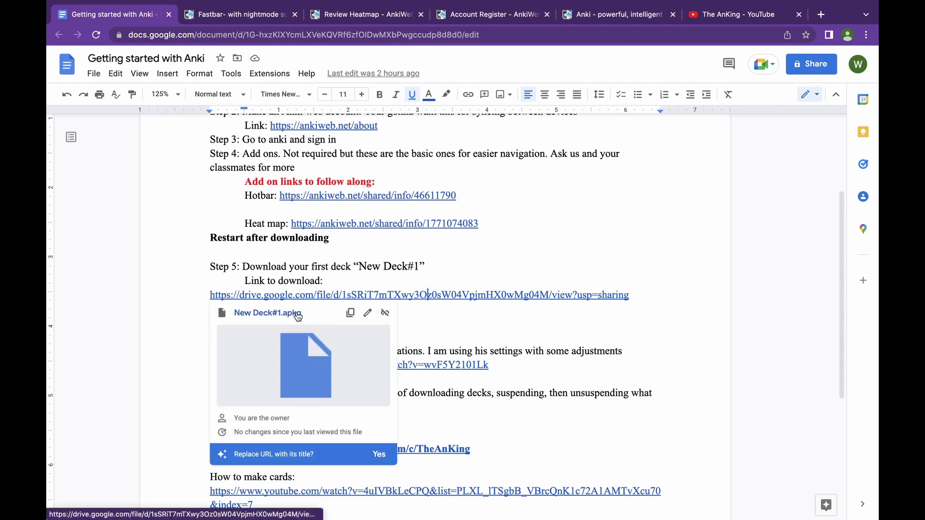
left_click(299, 315)
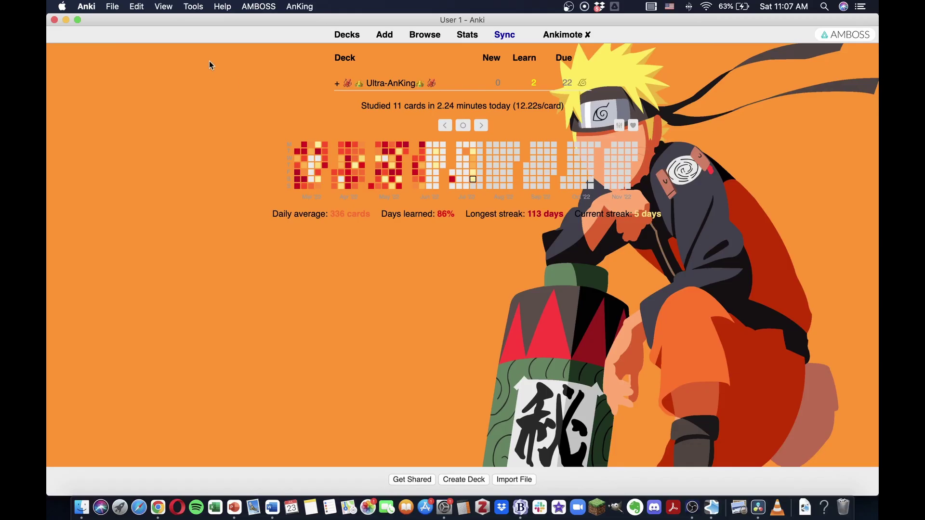
- Import New Deck#1.apkg from the Downloads folder into Anki
left_click(120, 6)
left_click(124, 39)
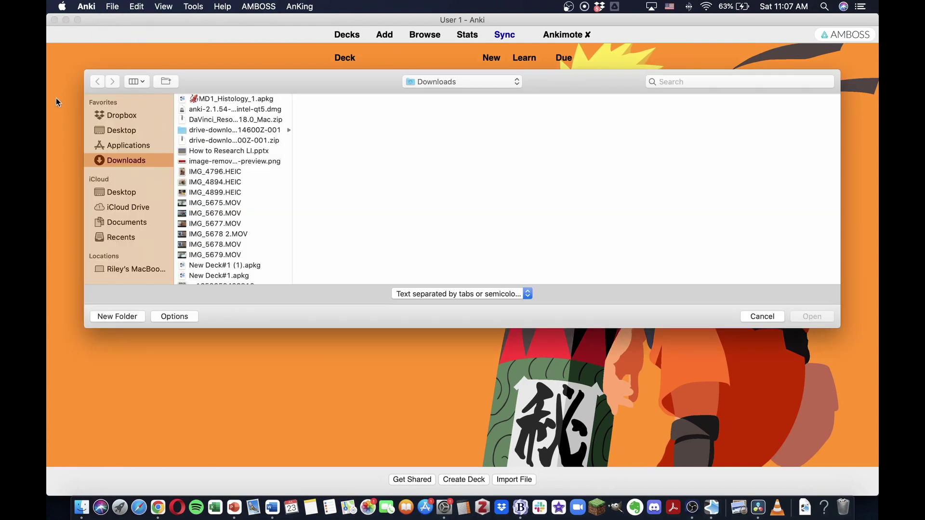
left_click(224, 258)
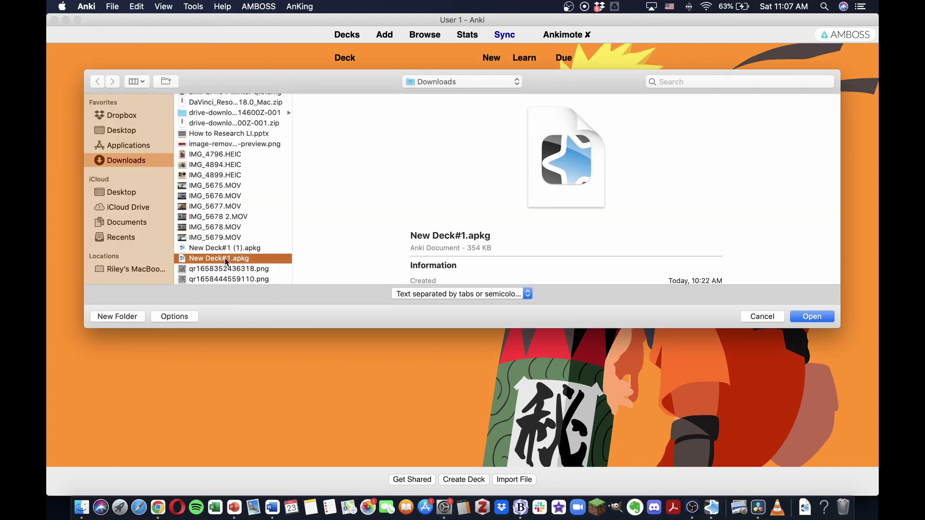
left_click(808, 317)
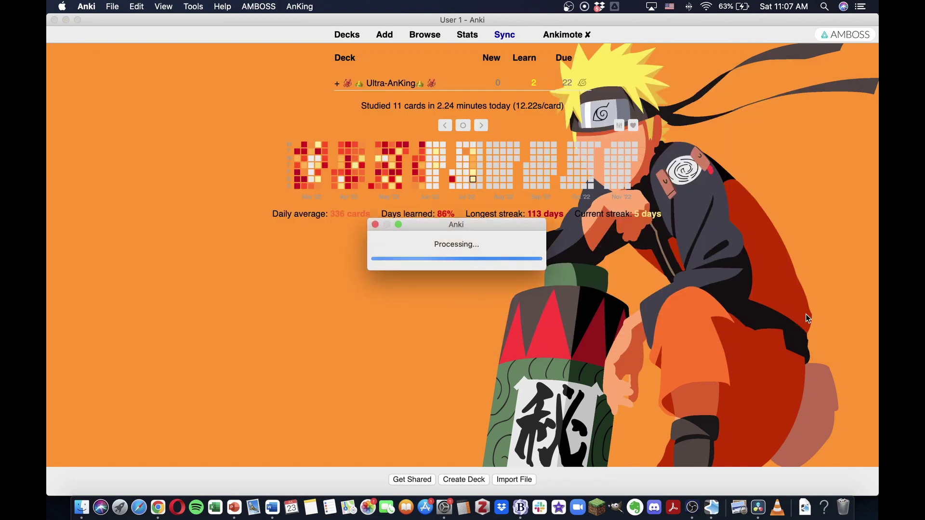
left_click(574, 350)
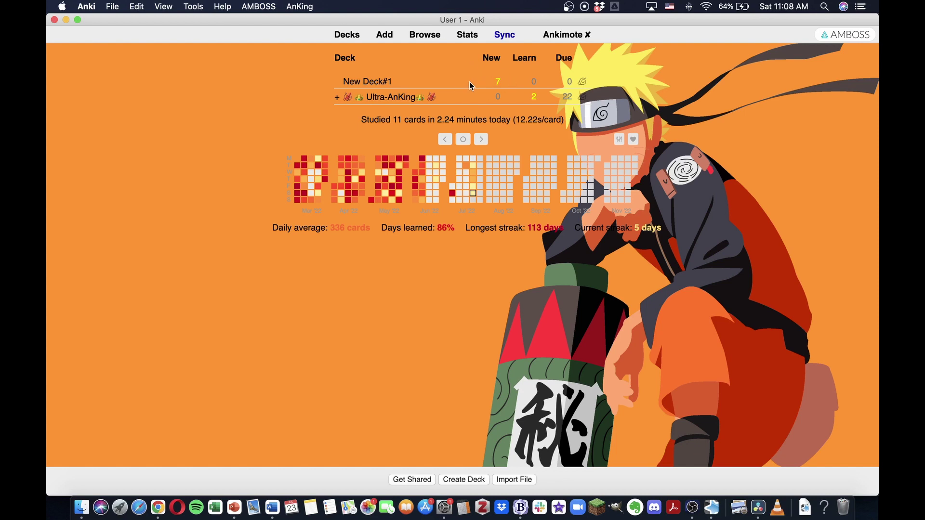
- Show the cards of New Deck#1 in the card browser
left_click(423, 40)
scroll(134, 270, "down", 2)
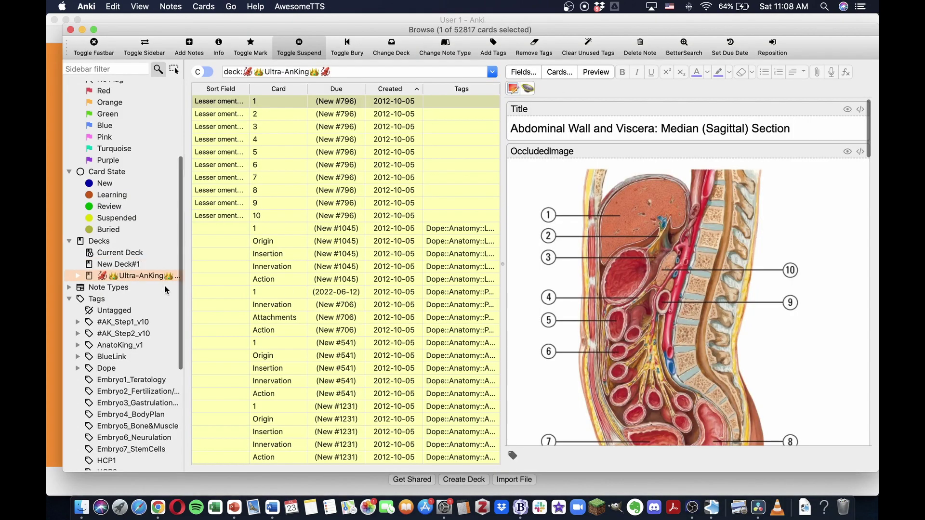
left_click(134, 266)
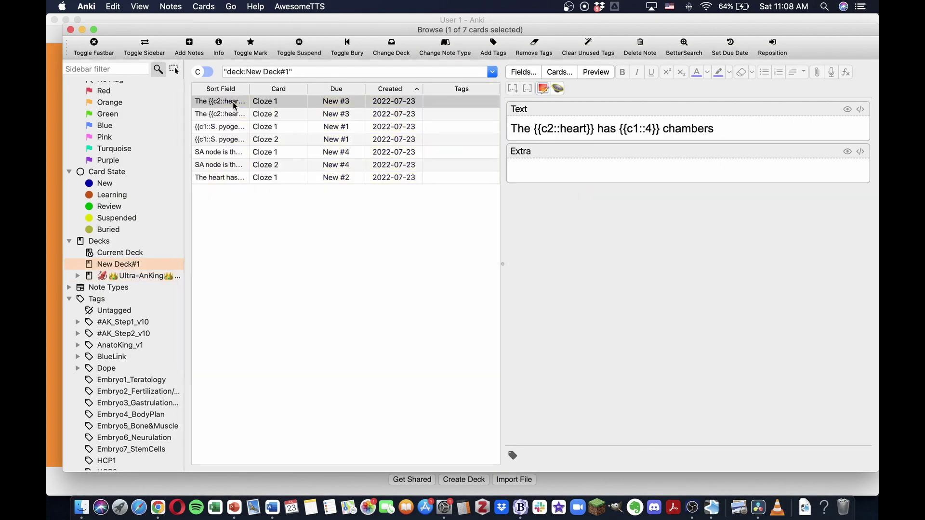
- Select all cards in New Deck#1 and suspend them
key("shift+Down")
key("shift+Down")
key("shift+Down")
key("shift+Down")
key("shift+Down")
key("shift+Down")
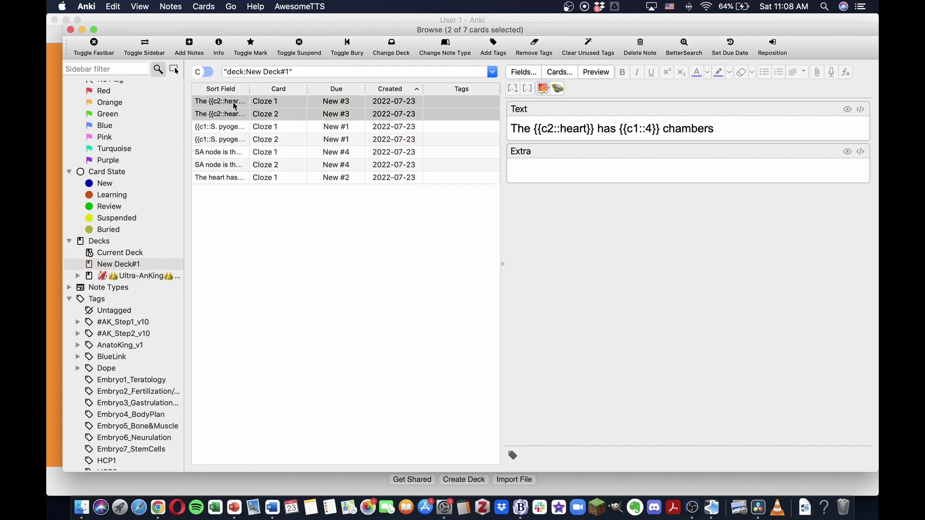
left_click(289, 101)
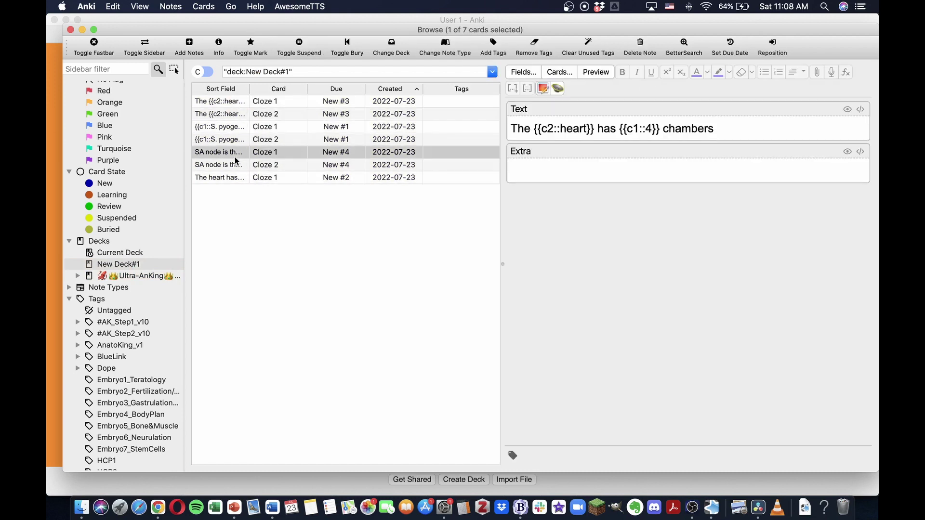
left_click(289, 152)
key("super+a")
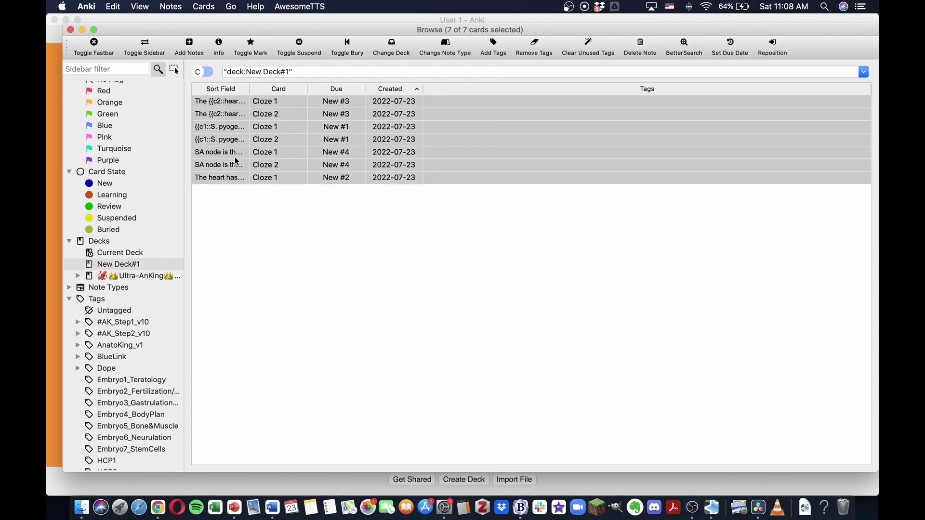
left_click(299, 48)
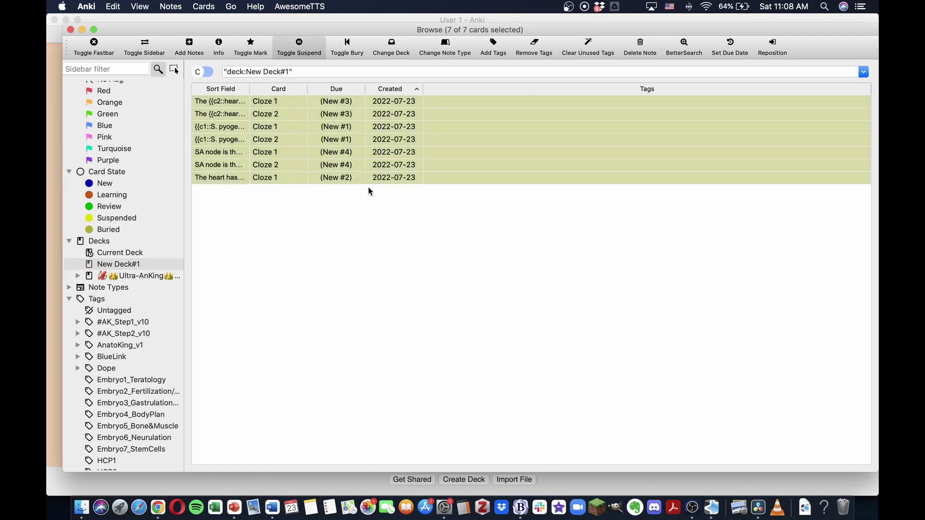
- Check New Deck#1 in Anki's deck list and return to the card browser
left_click(51, 189)
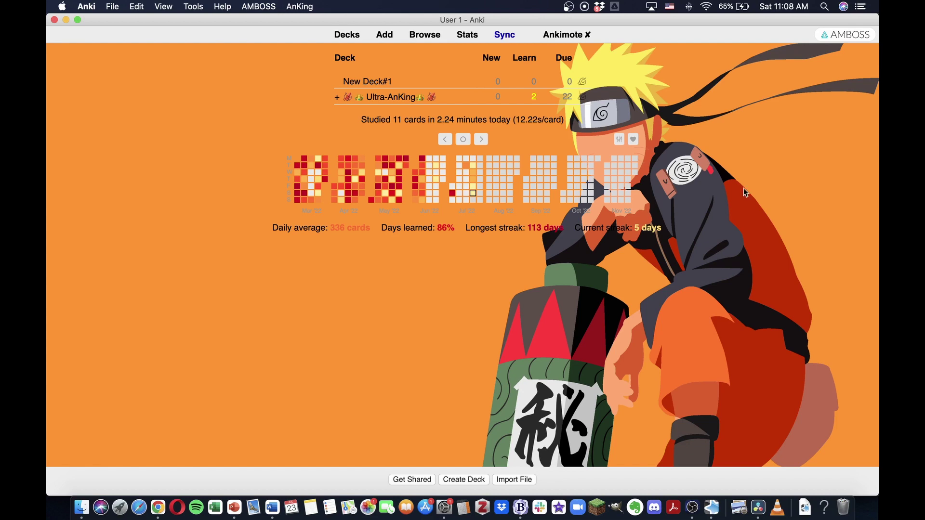
left_click(423, 35)
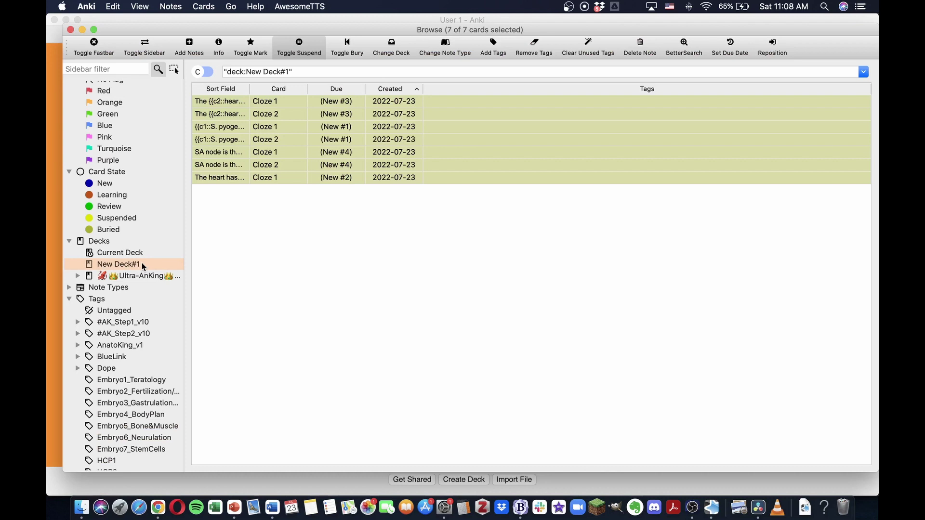
- View the Cloze 1 and Cloze 2 cards of the note "The heart has 4 chambers" to compare their text
left_click(244, 104)
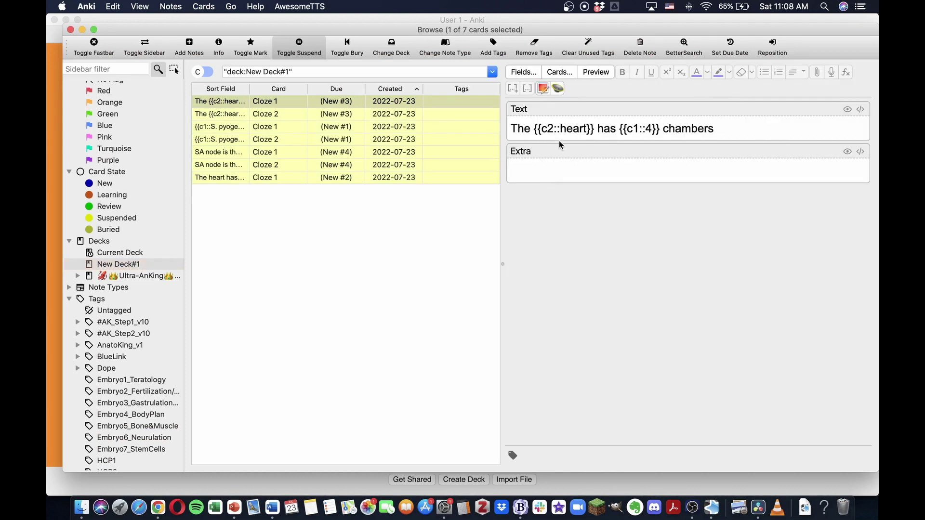
left_click(236, 117)
left_click(237, 107)
left_click(240, 118)
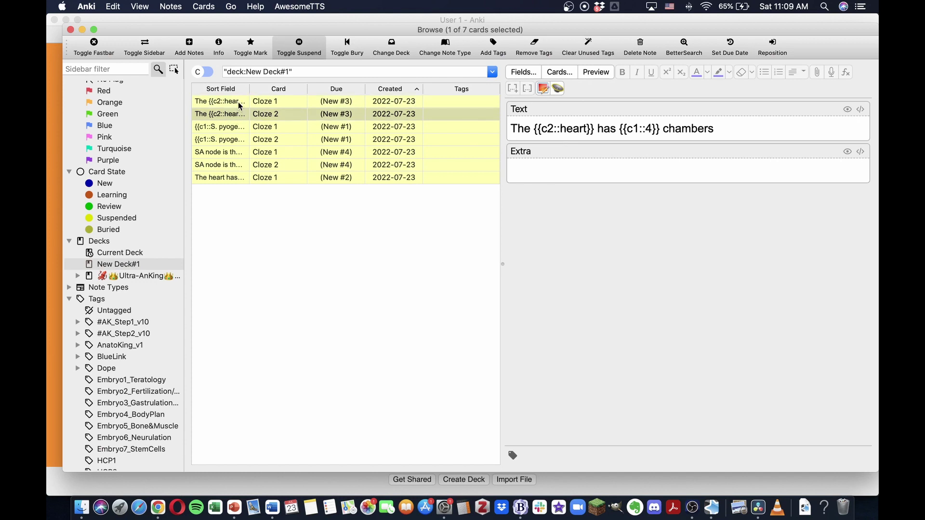
left_click(240, 107)
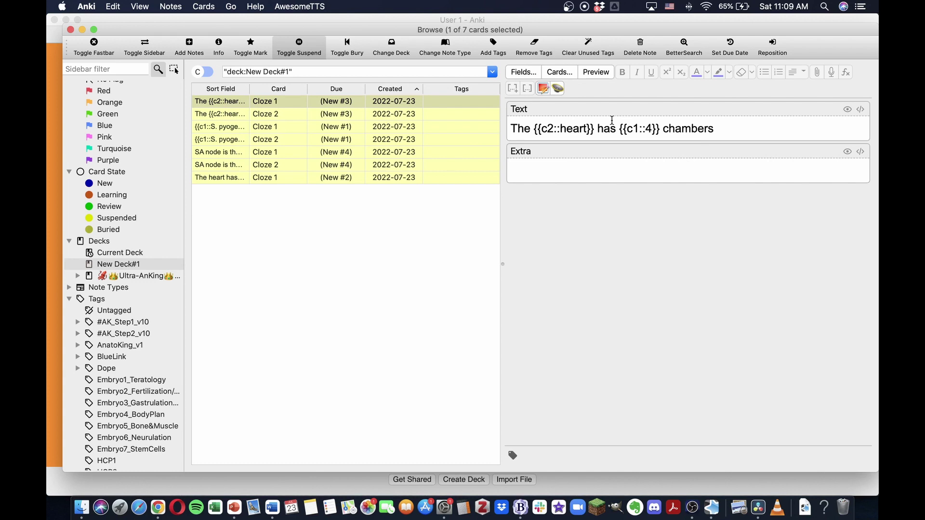
left_click(236, 117)
- Unsuspend both cloze cards of the "The heart has 4 chambers" note and return to the deck list
left_click(232, 106)
key("shift+Down")
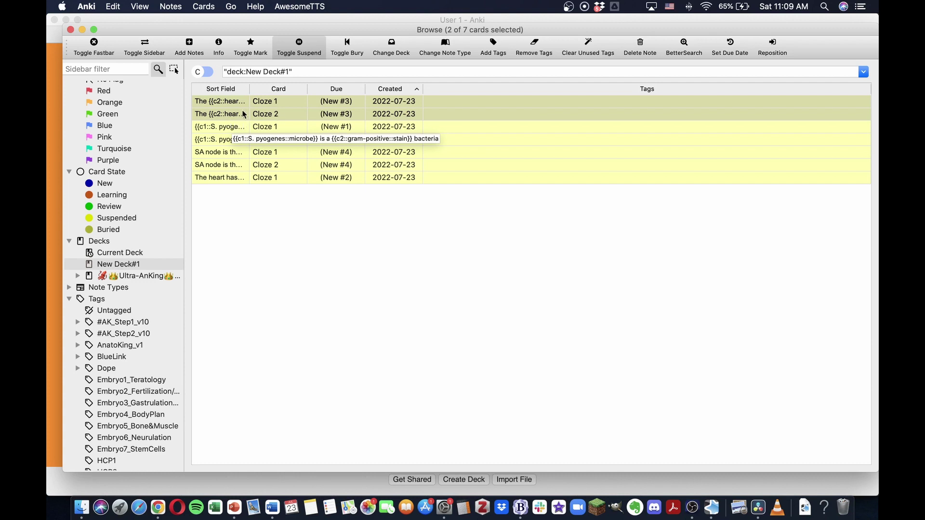
left_click(299, 45)
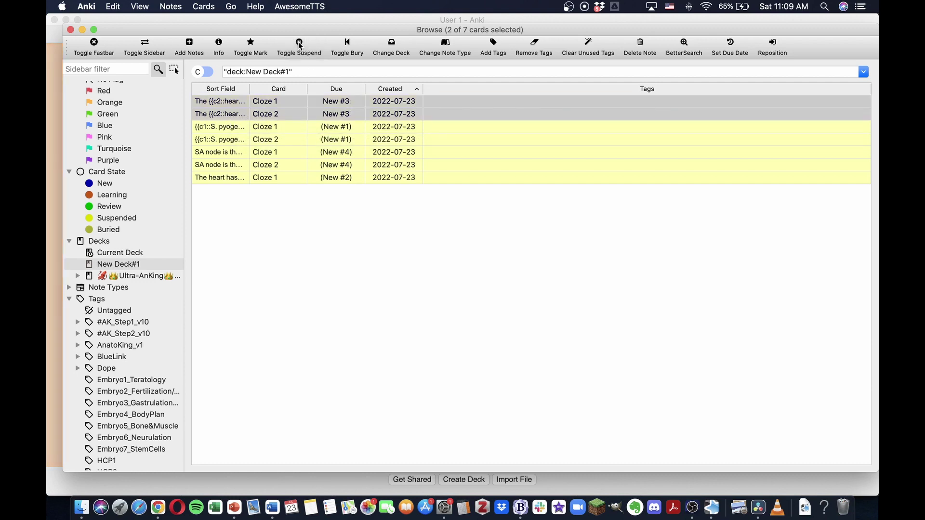
left_click(48, 151)
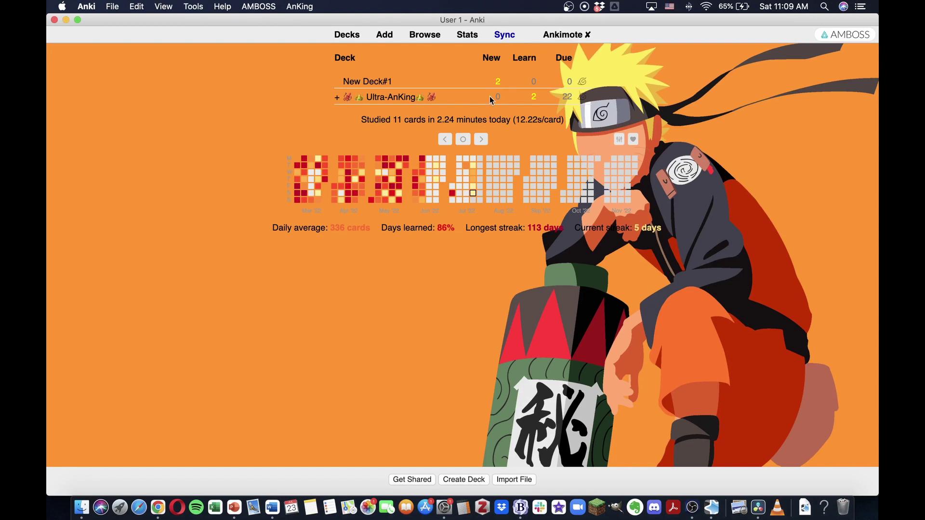
- Review the New Deck#1 options from daily limits through advanced settings, and save them
left_click(583, 83)
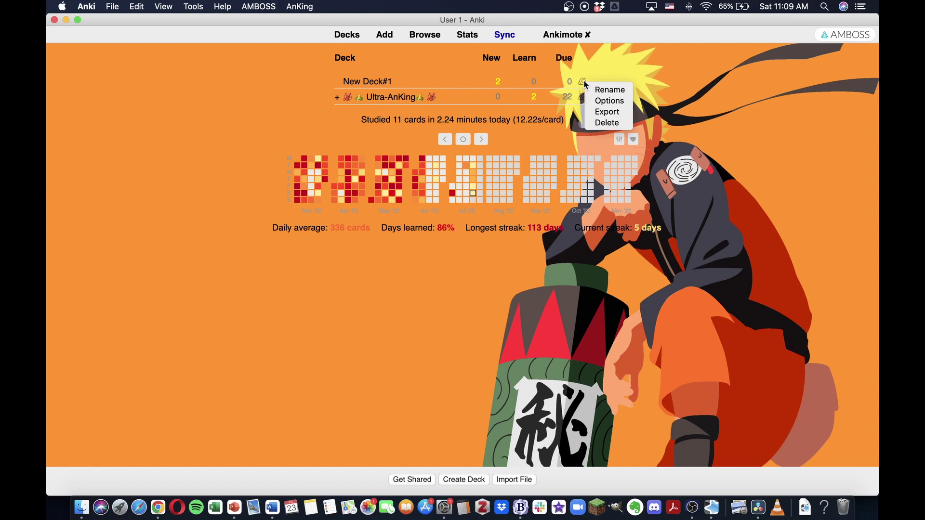
left_click(600, 101)
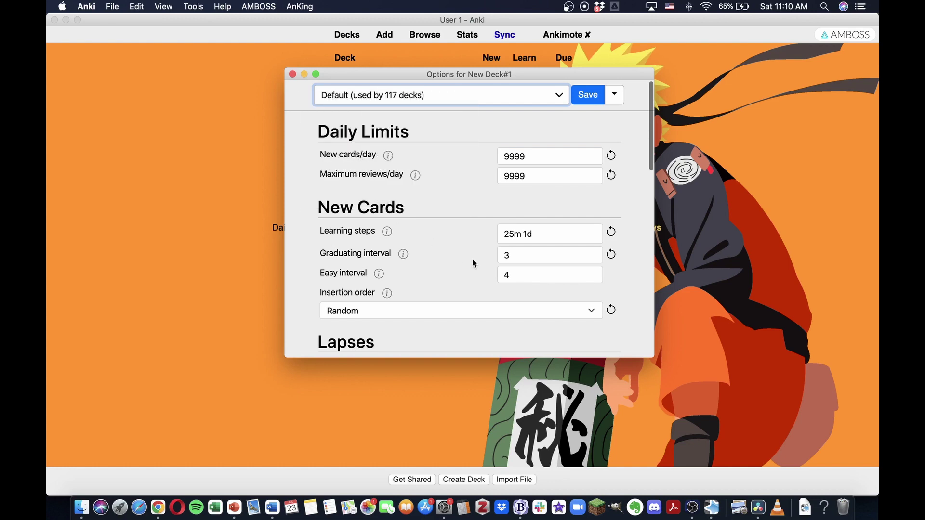
scroll(472, 263, "down", 8)
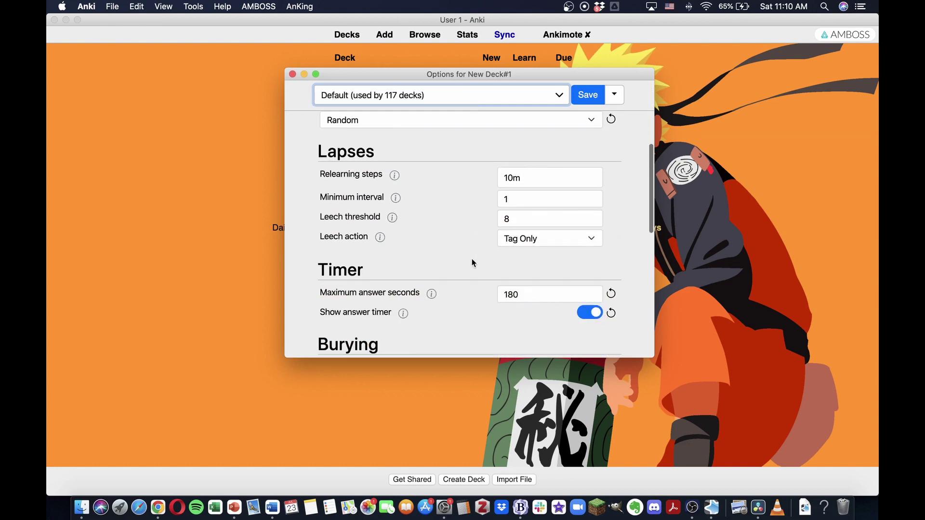
scroll(472, 263, "down", 10)
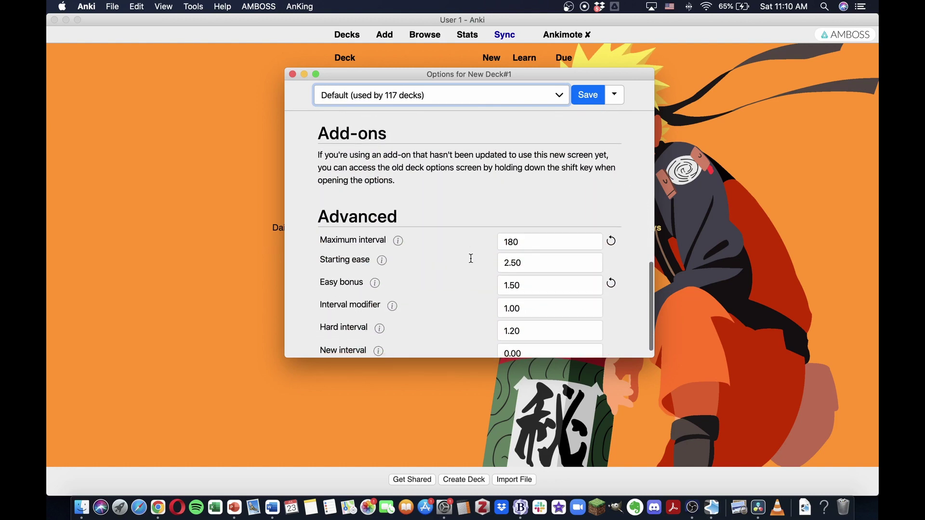
scroll(471, 259, "up", 15)
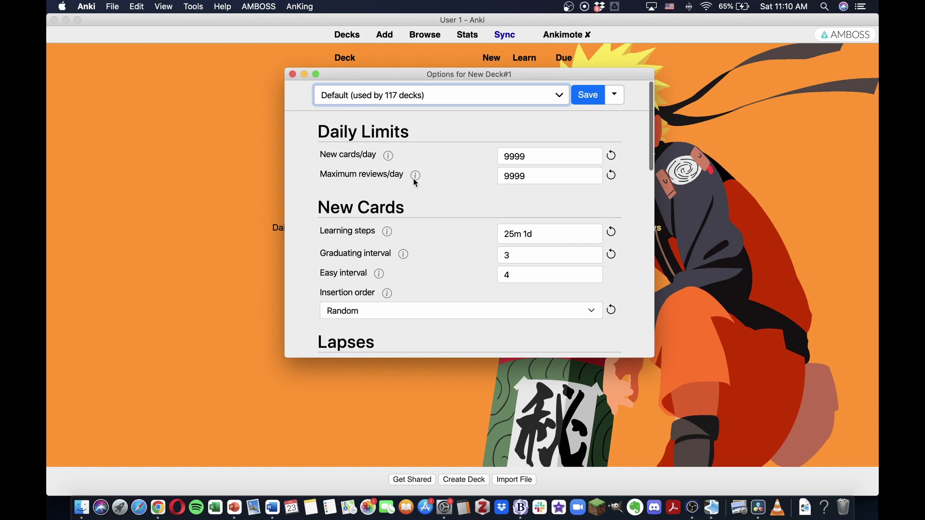
mouse_move(417, 179)
left_click(587, 95)
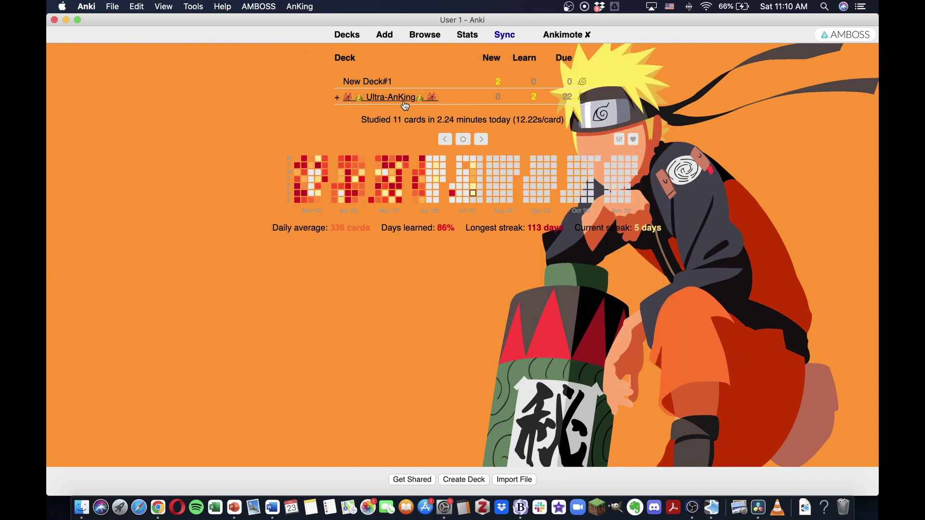
- Study New Deck#1, revealing both heart cards and rating each Good, and return to the deck list
left_click(381, 82)
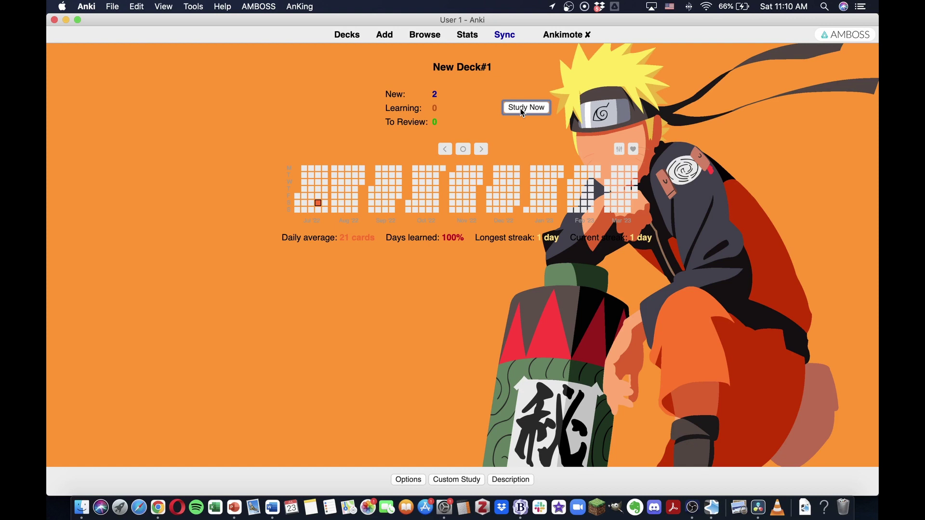
left_click(523, 109)
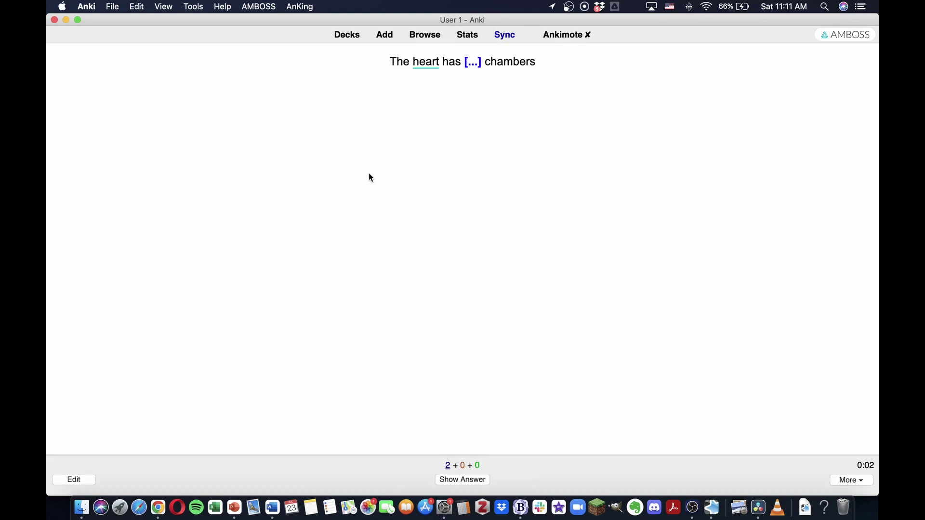
key("space")
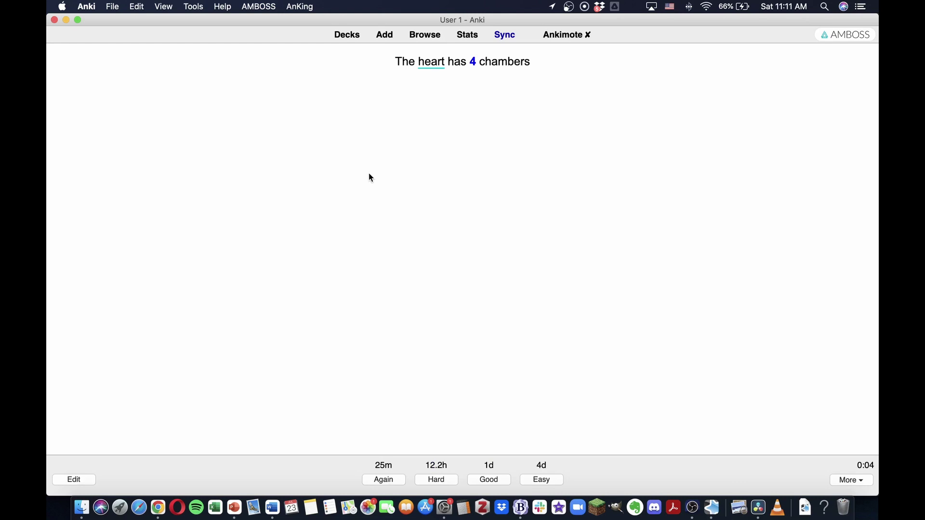
key("space")
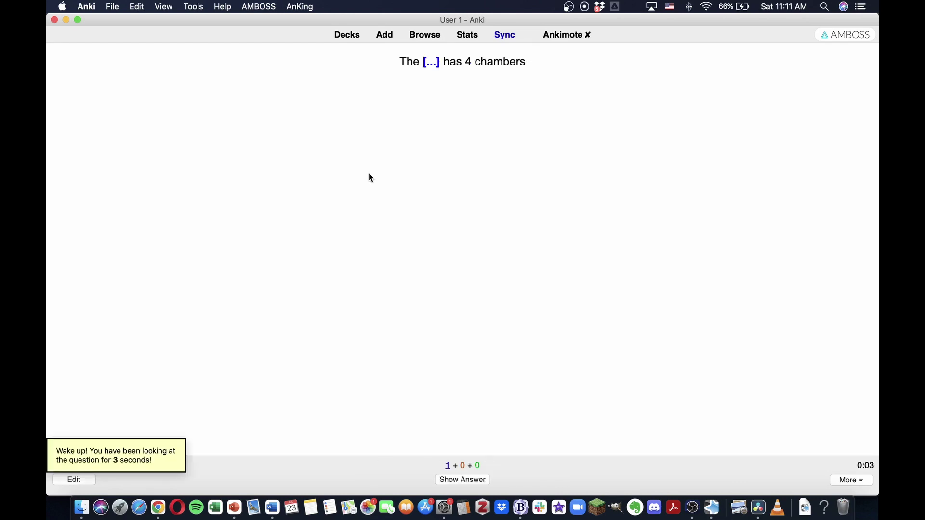
key("space")
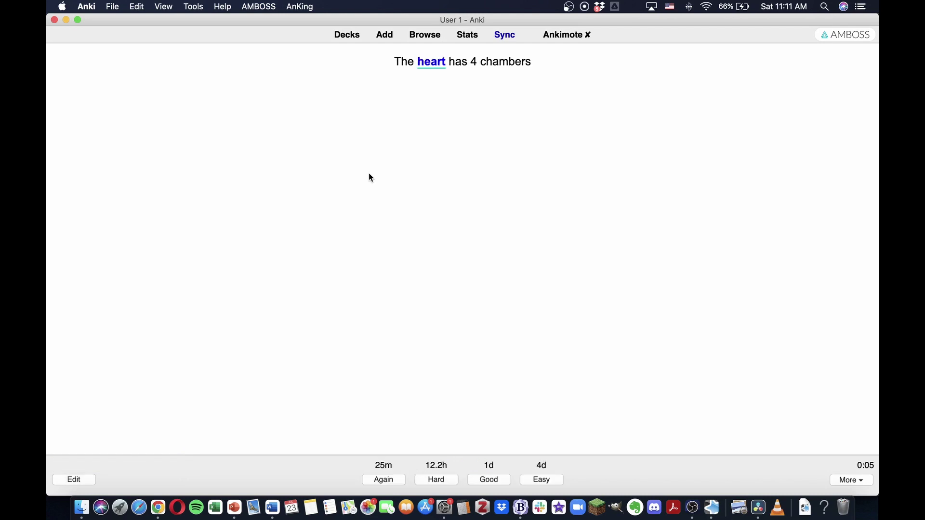
key("space")
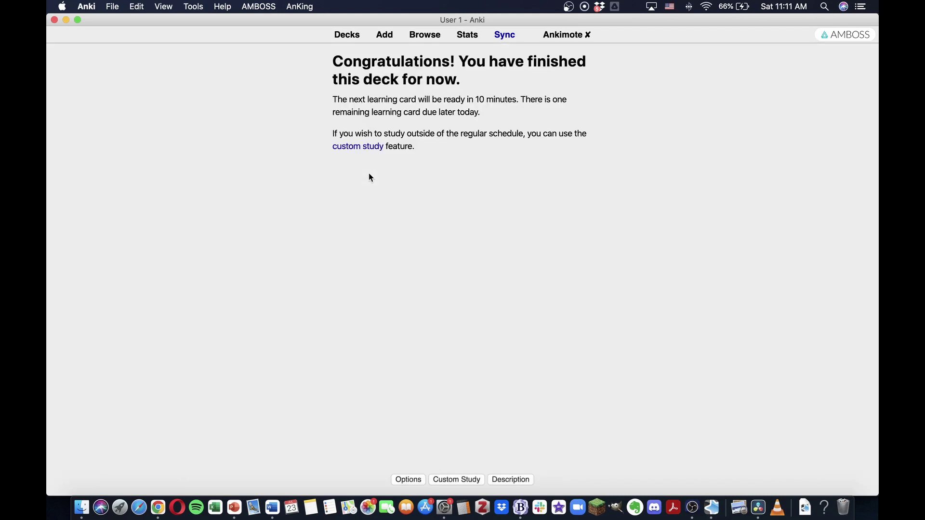
left_click(347, 35)
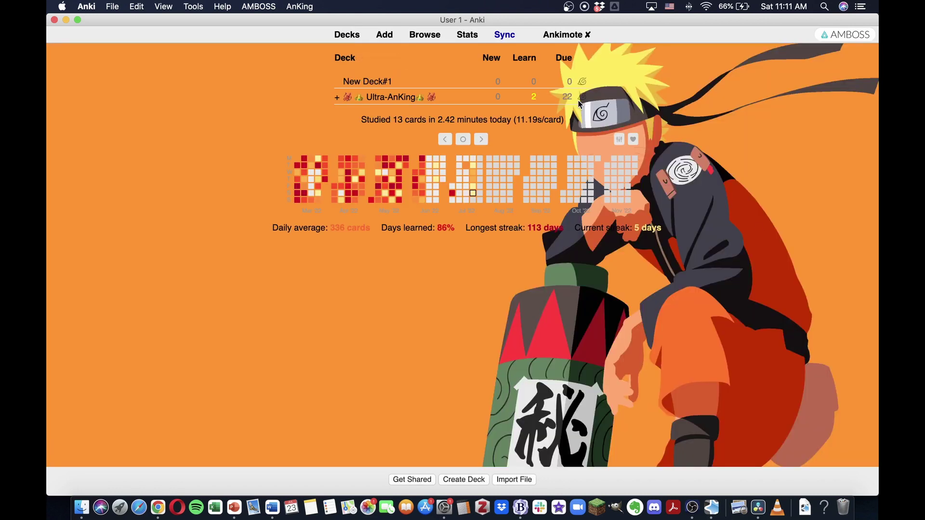
- Unsuspend the five remaining suspended cards of New Deck#1 in the card browser and return to the deck list
left_click(425, 34)
left_click(223, 128)
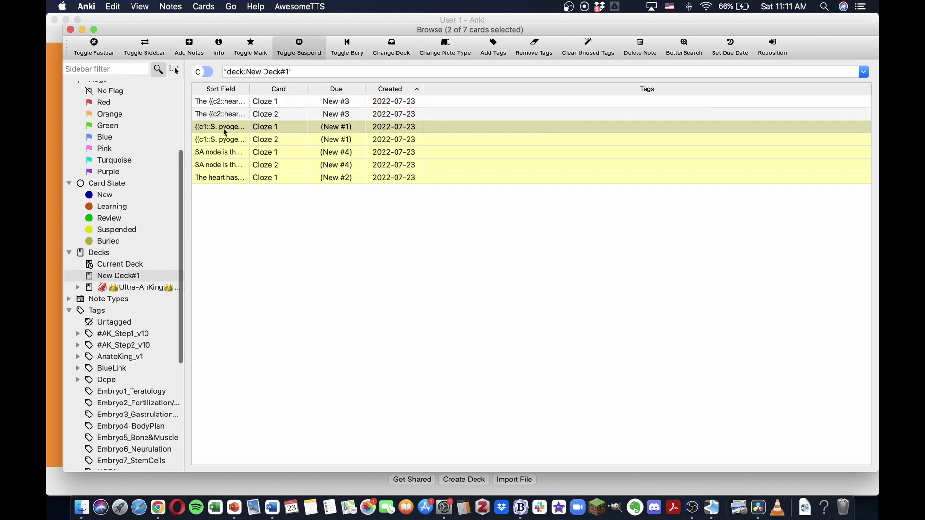
key("shift+Down")
key("shift+Down")
key("shift+Down")
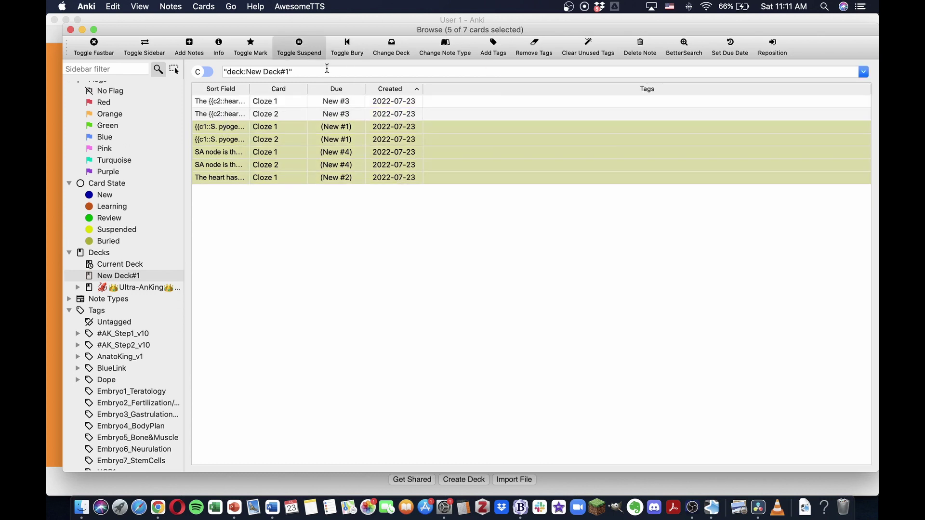
left_click(307, 53)
left_click(50, 214)
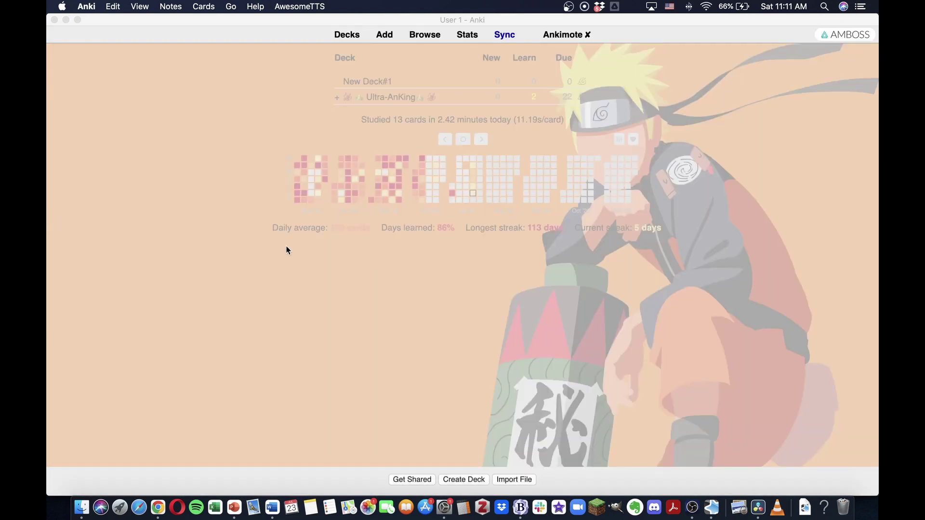